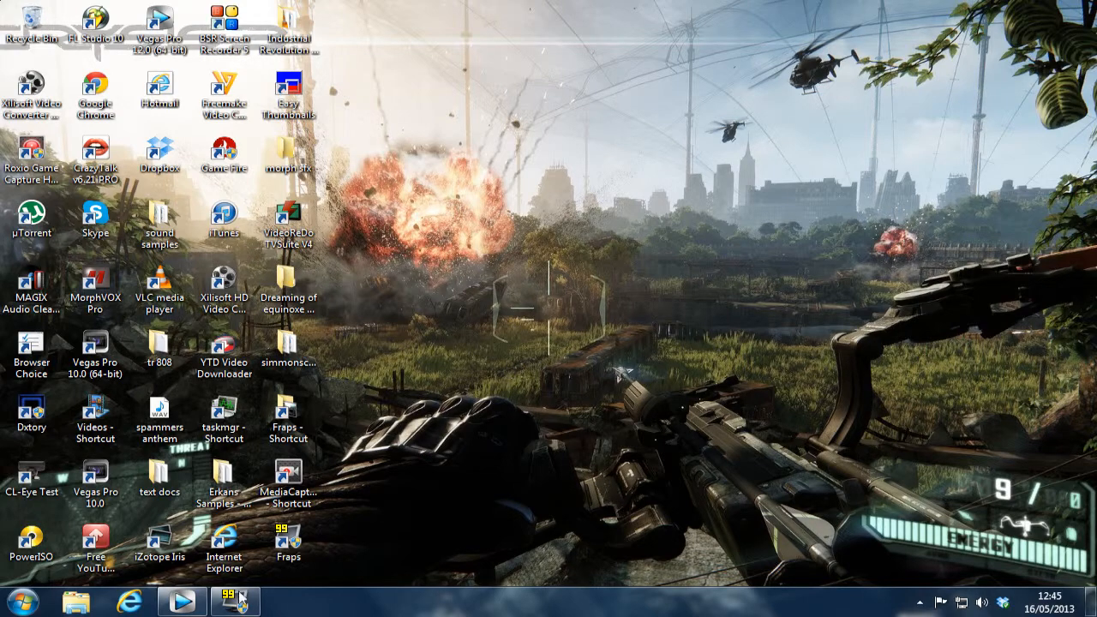
- Switch to Vegas Pro and look through the video and audio tracks of the annotation end-screen project
click(181, 603)
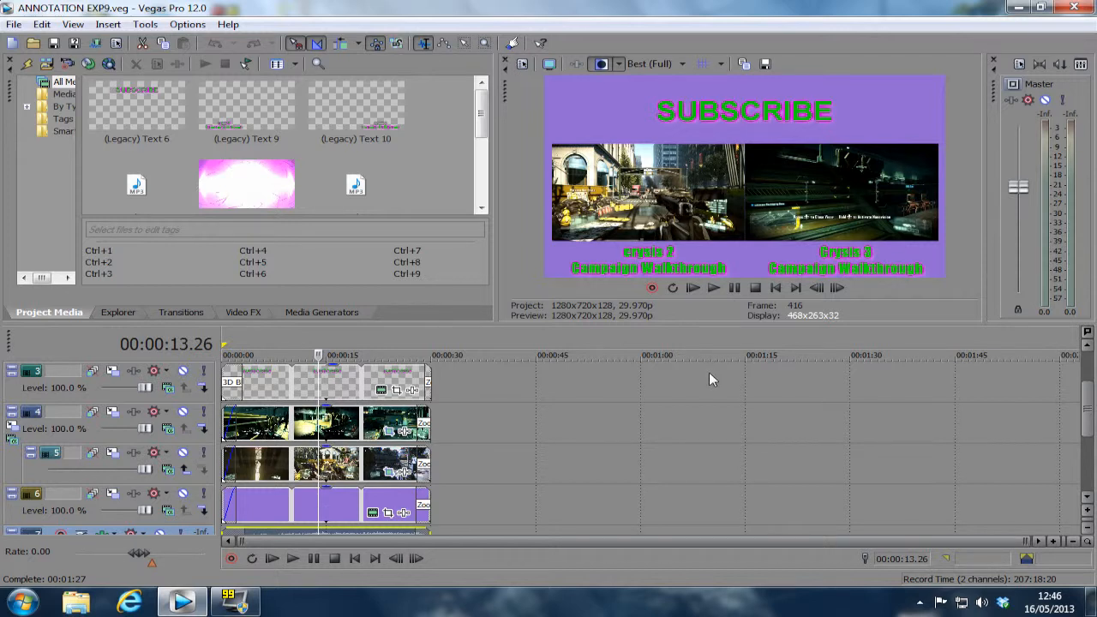
drag(1089, 415, 1091, 441)
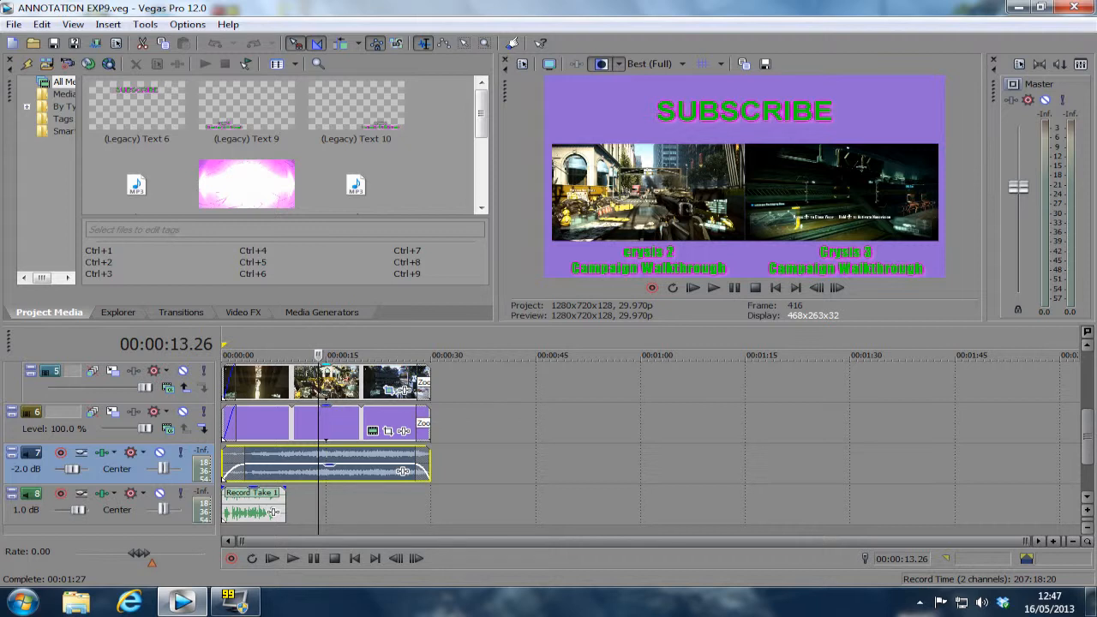
drag(1087, 452, 1087, 435)
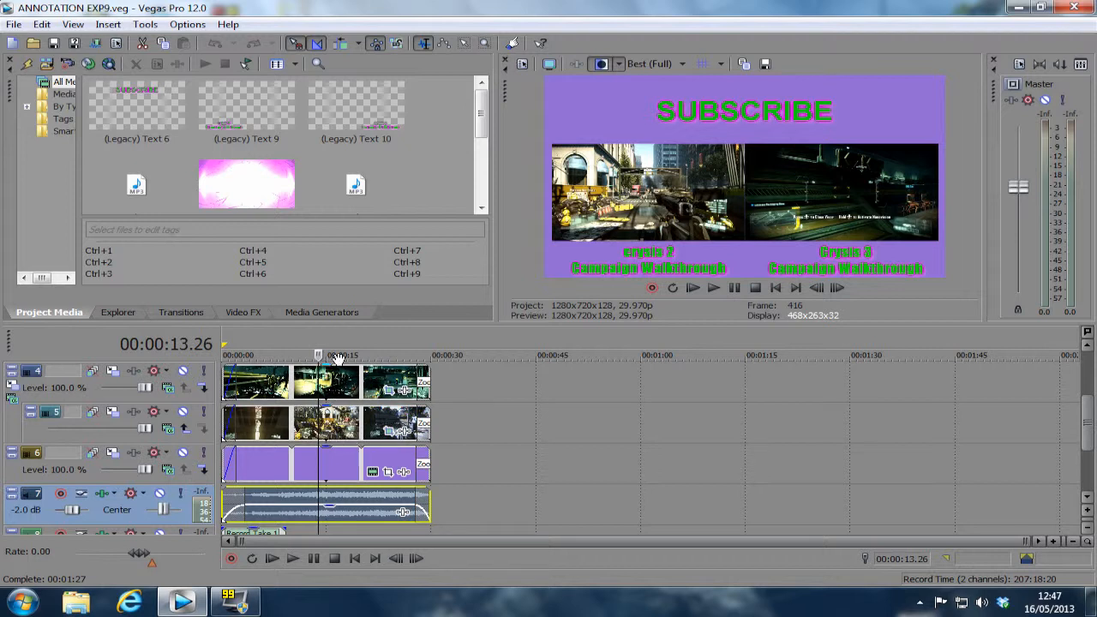
scroll(1087, 420, up, 1)
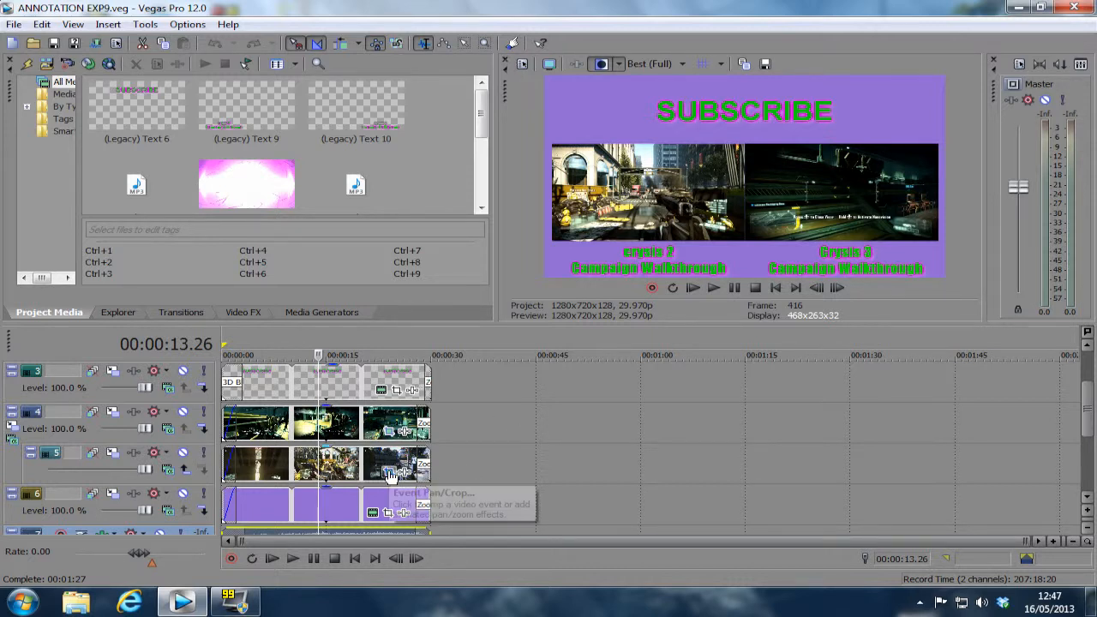
- Examine the Event Pan/Crop position settings of the gameplay clips on tracks 5 and 4
click(390, 473)
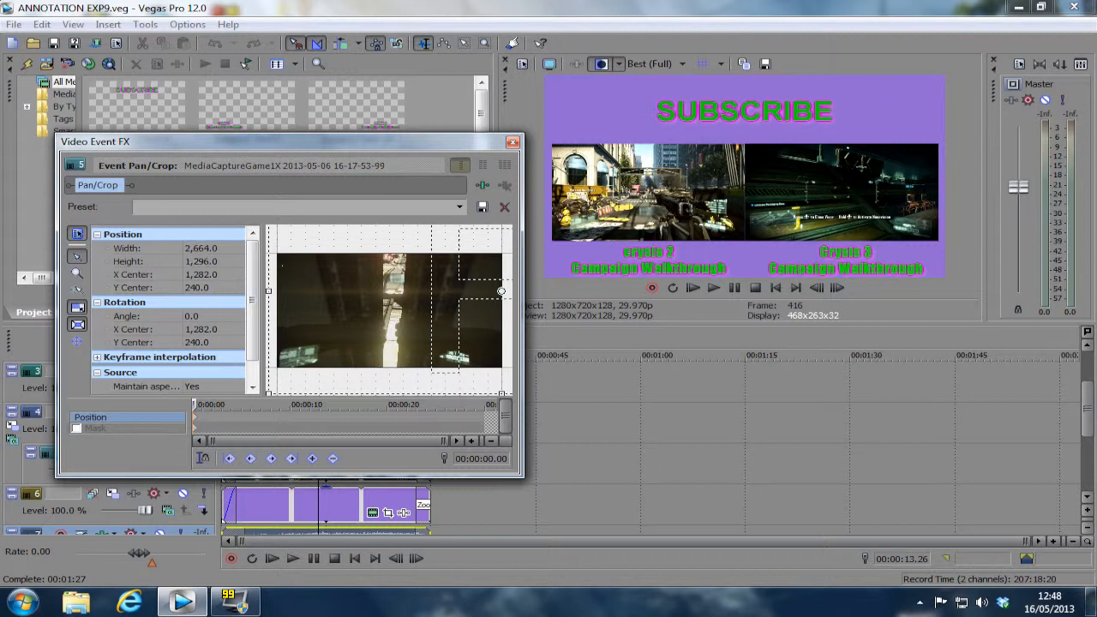
click(512, 142)
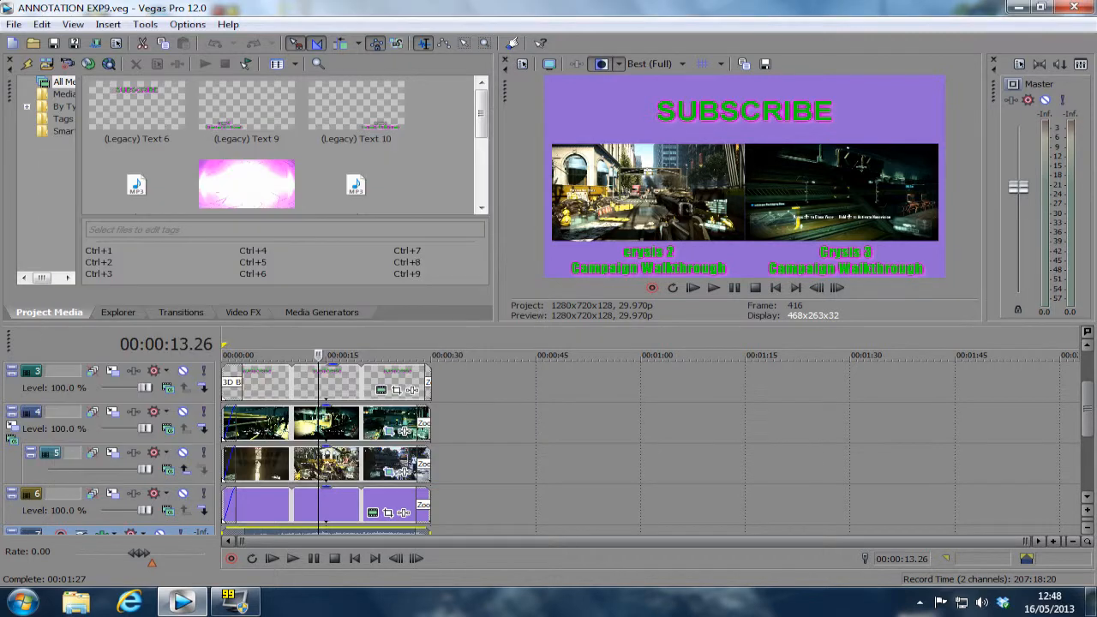
click(389, 431)
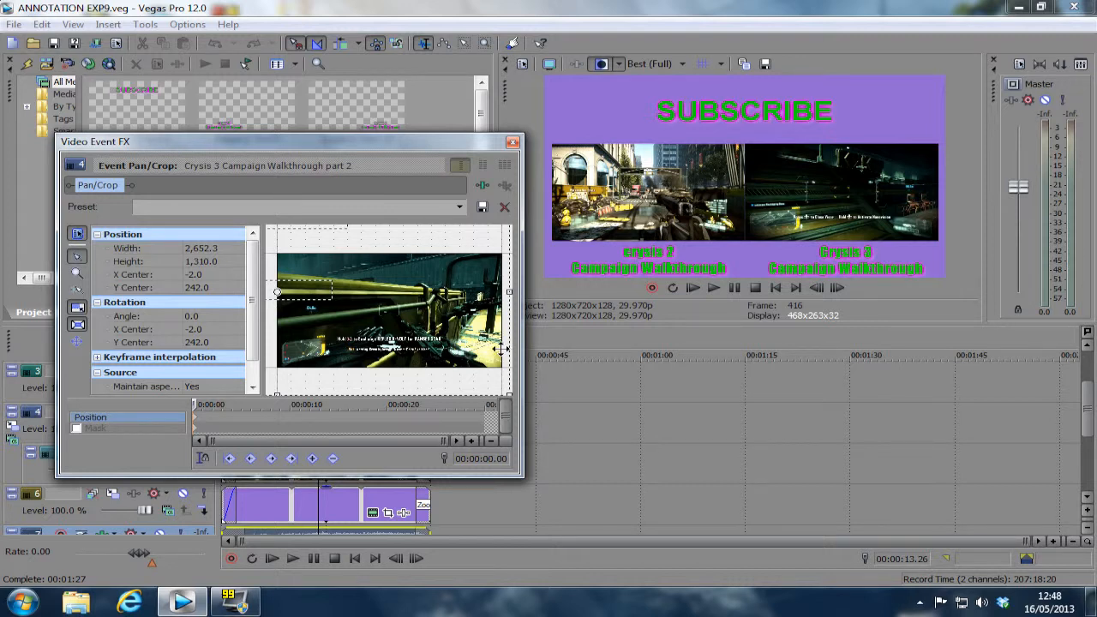
click(514, 143)
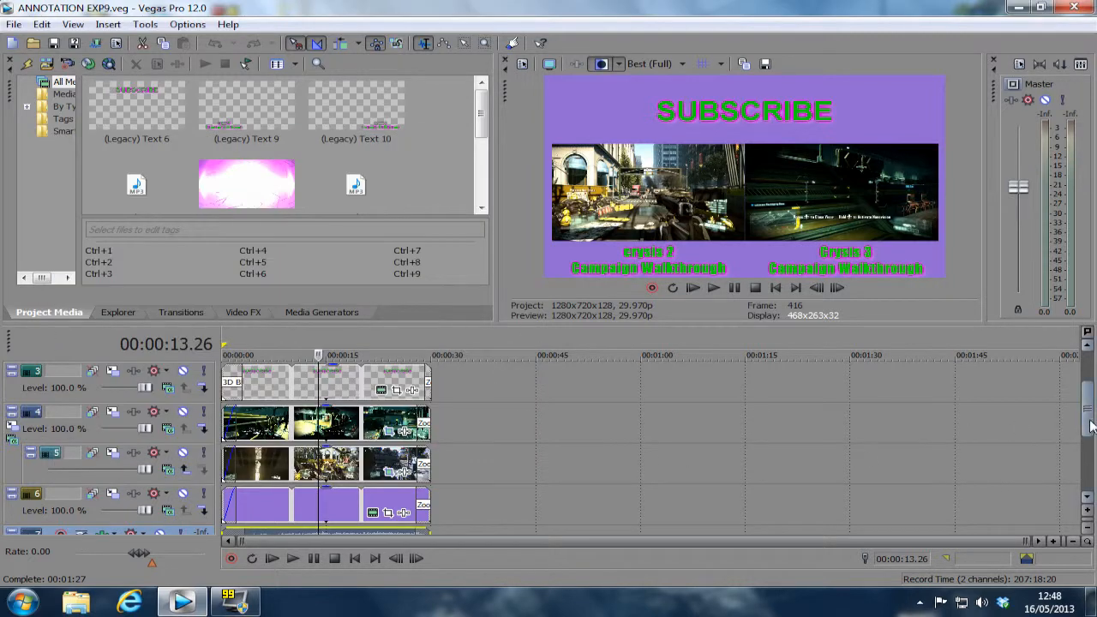
- Examine the text and placement settings of the SUBSCRIBE title on track 3
scroll(1093, 418, up, 2)
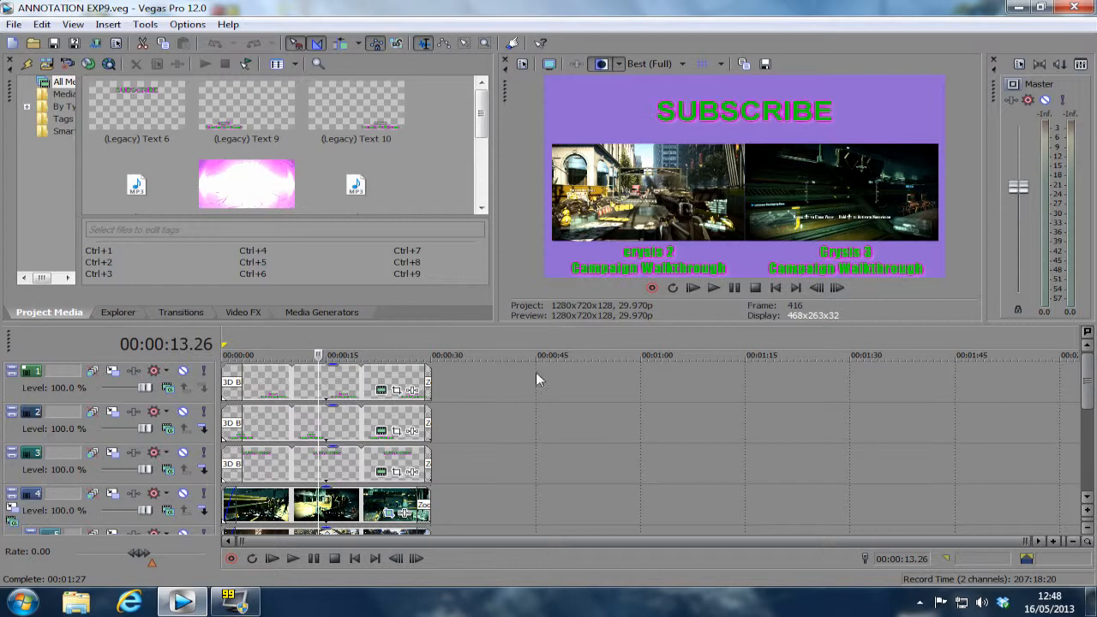
click(382, 472)
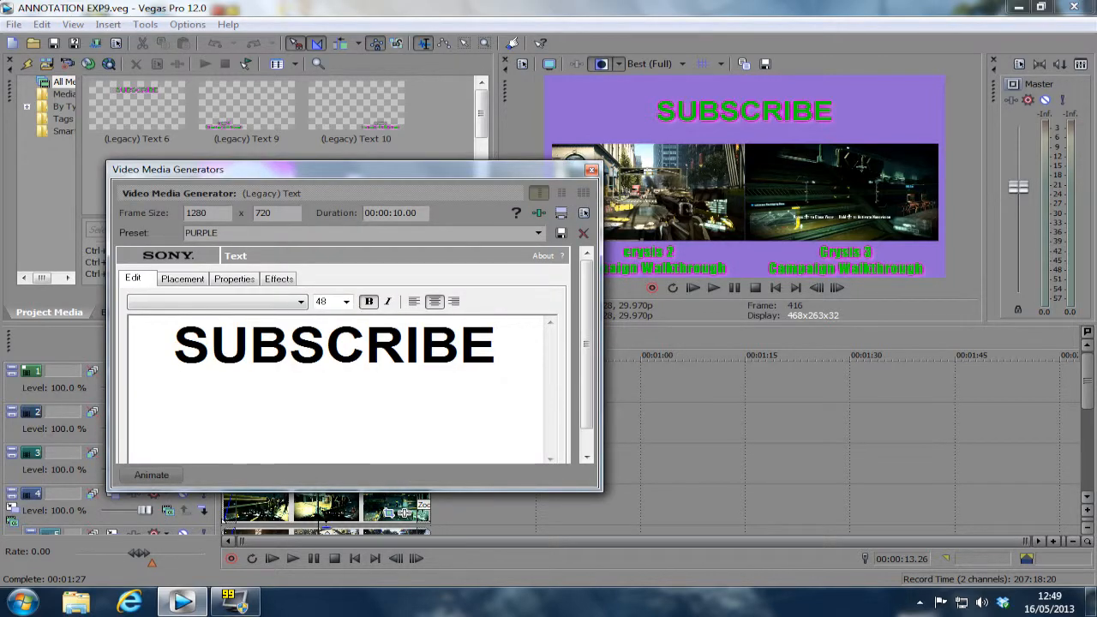
click(190, 282)
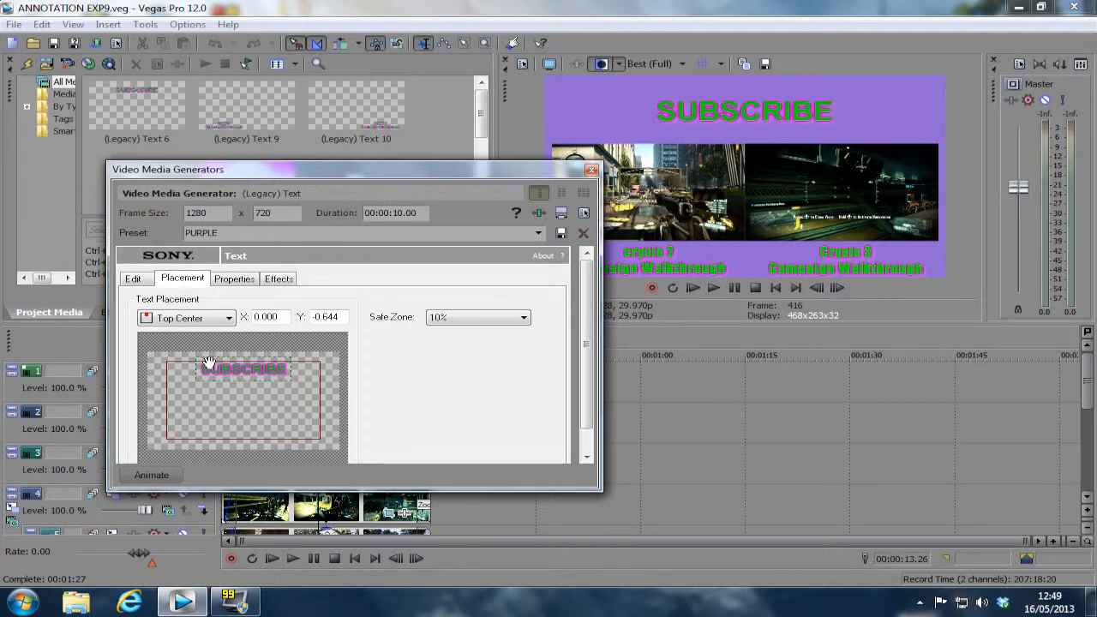
click(591, 170)
- Examine the text and placement settings of the two Campaign Walkthrough captions on tracks 2 and 1
click(380, 429)
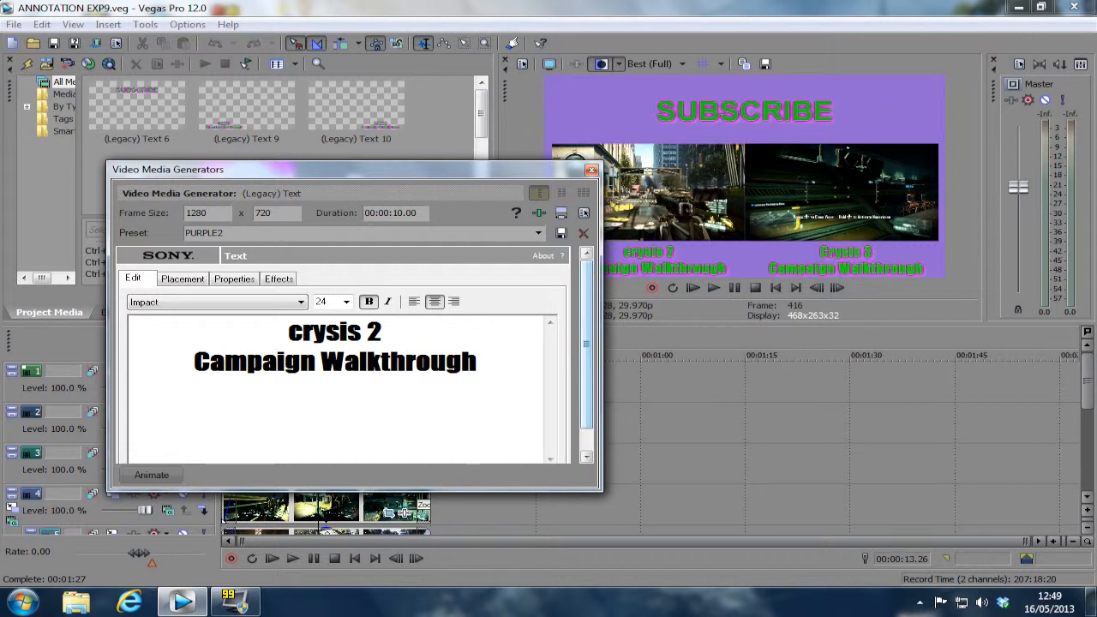
click(184, 280)
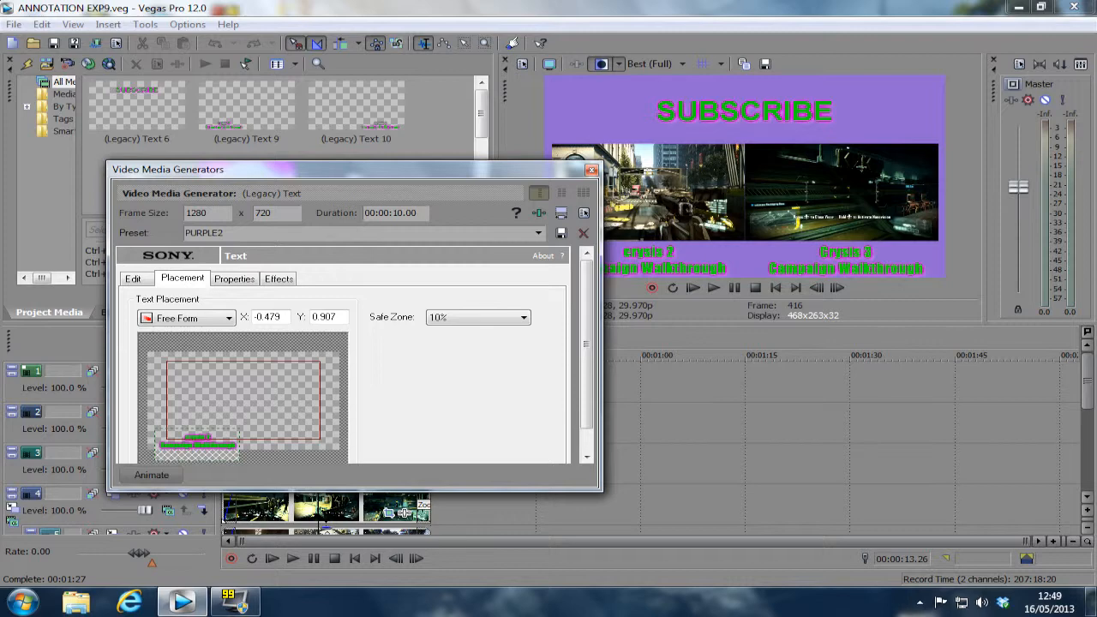
click(594, 172)
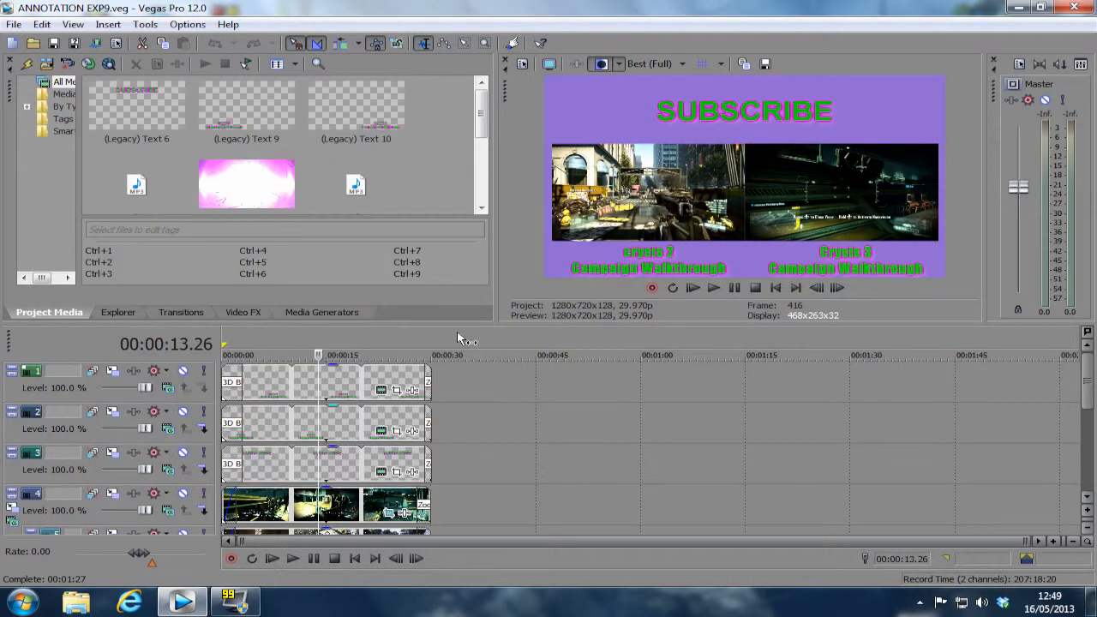
click(382, 391)
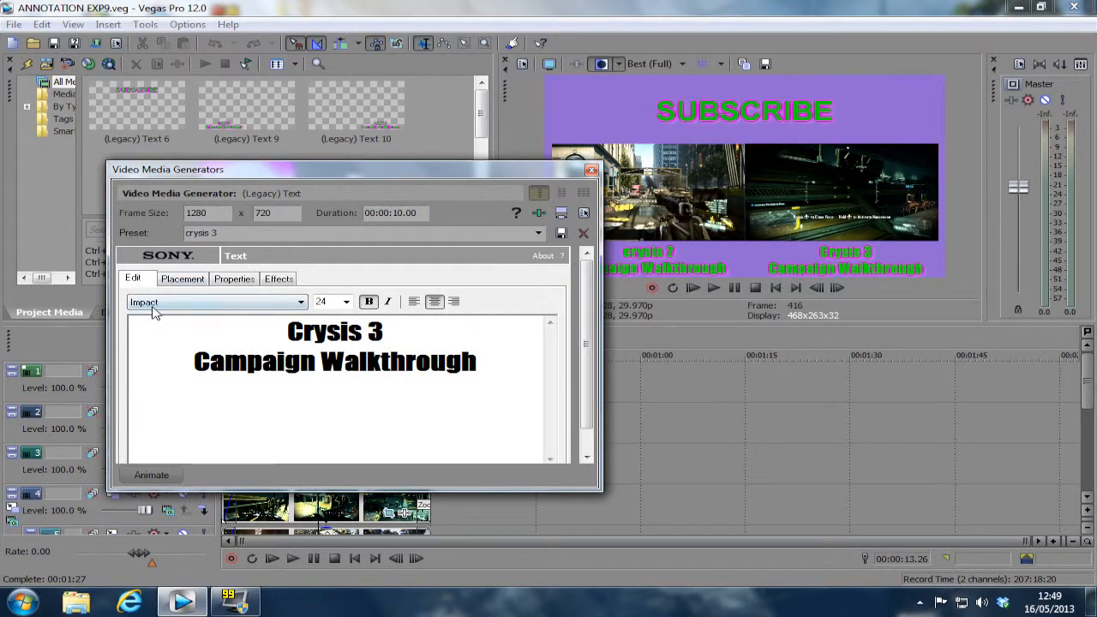
click(191, 280)
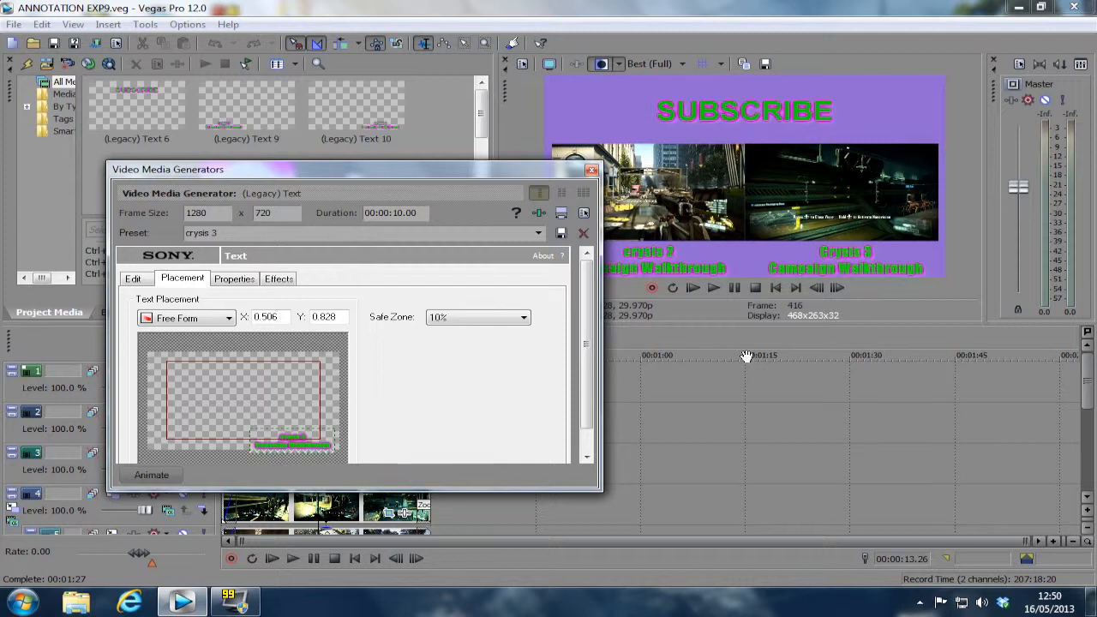
click(592, 170)
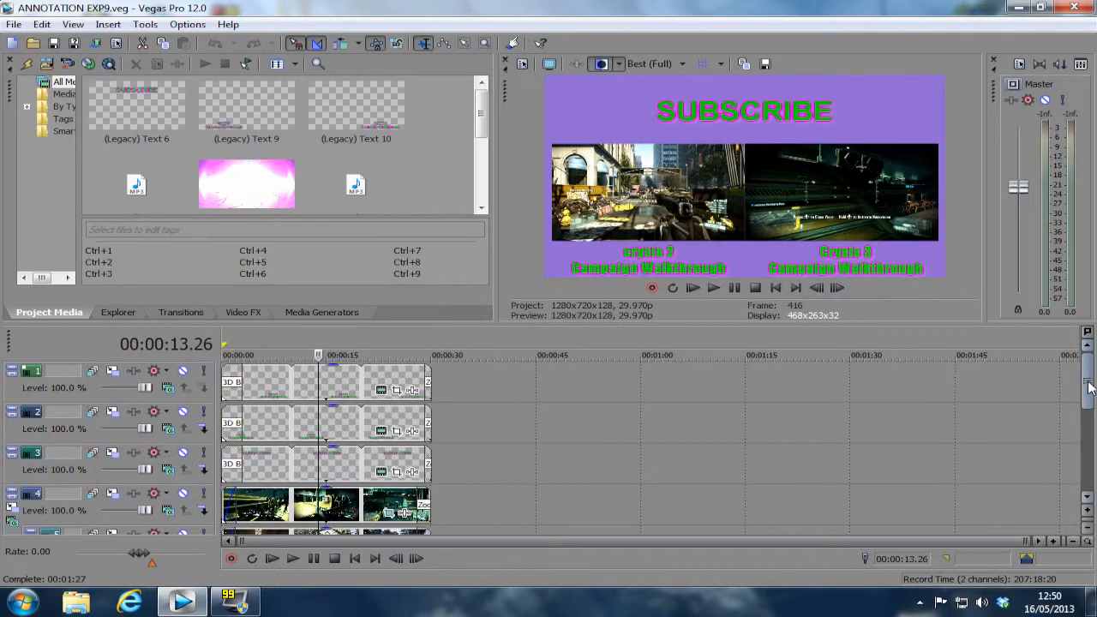
- Close Vegas Pro and open the YouTube Video Manager's uploads list in Internet Explorer
drag(1092, 369, 1088, 393)
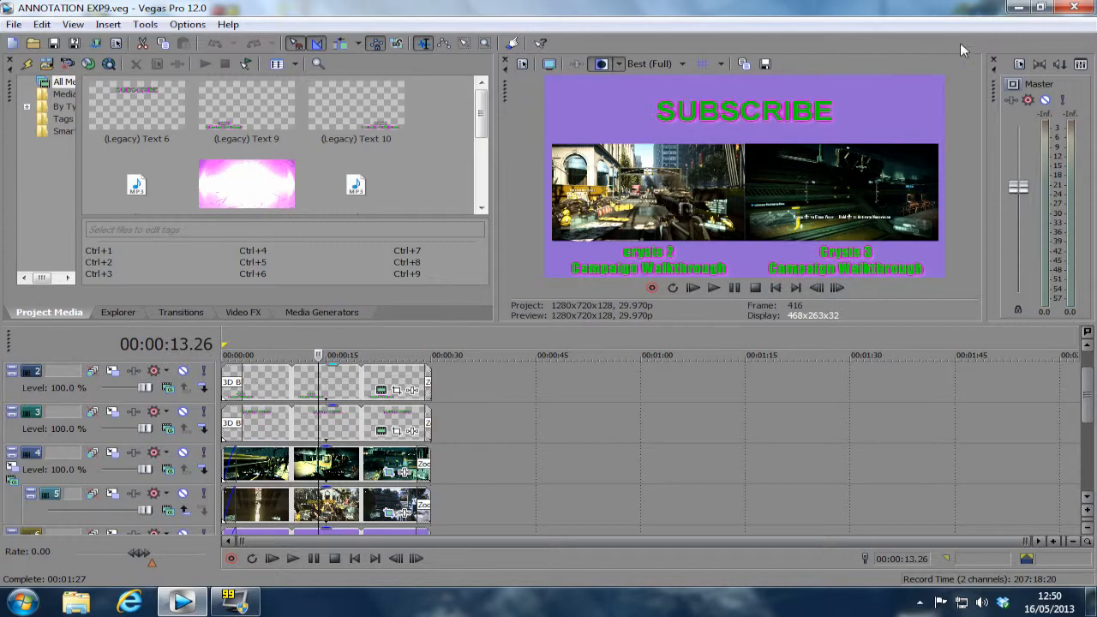
click(1074, 7)
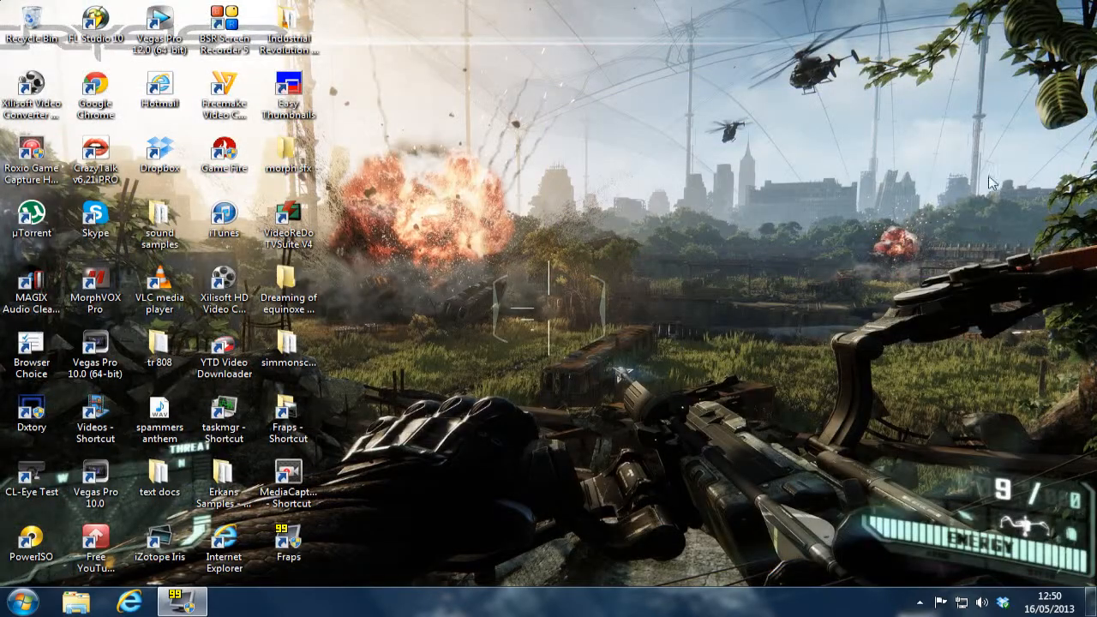
click(129, 603)
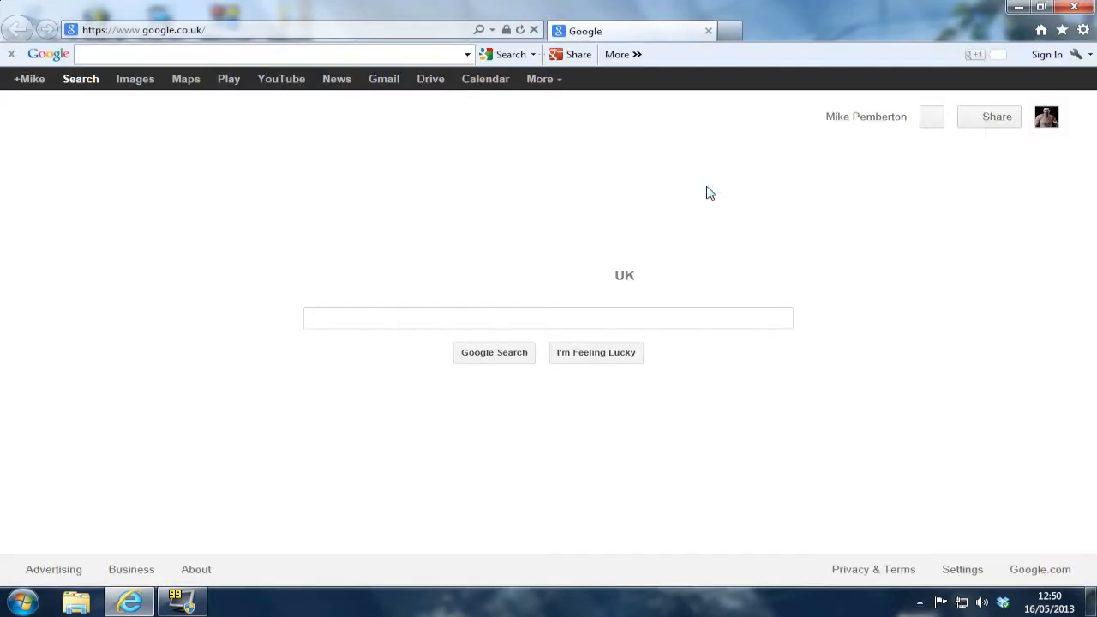
click(281, 83)
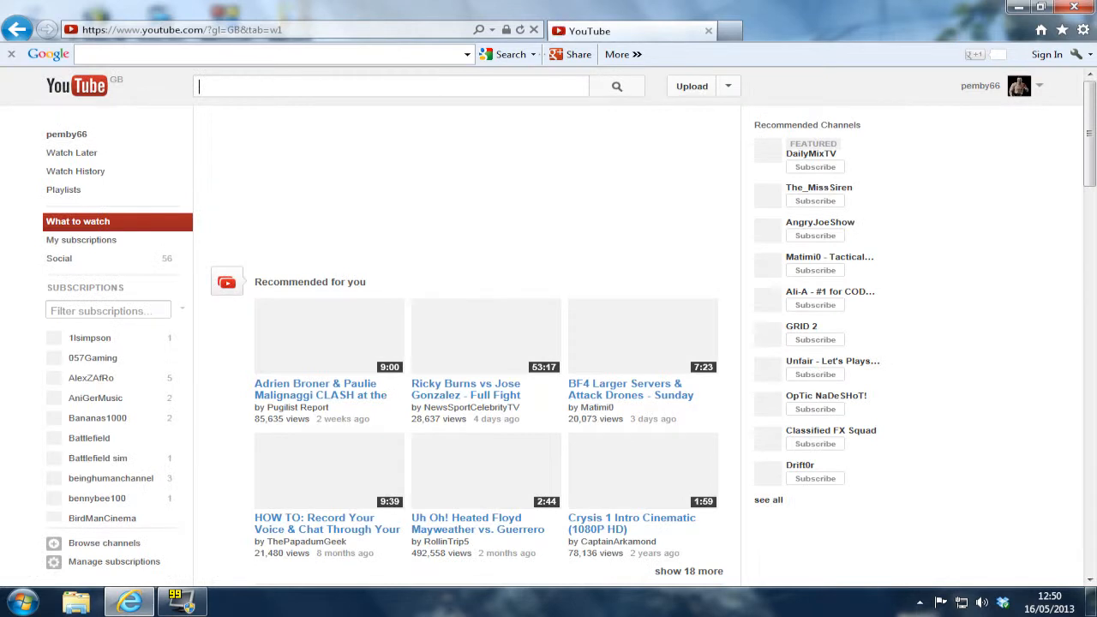
click(1029, 87)
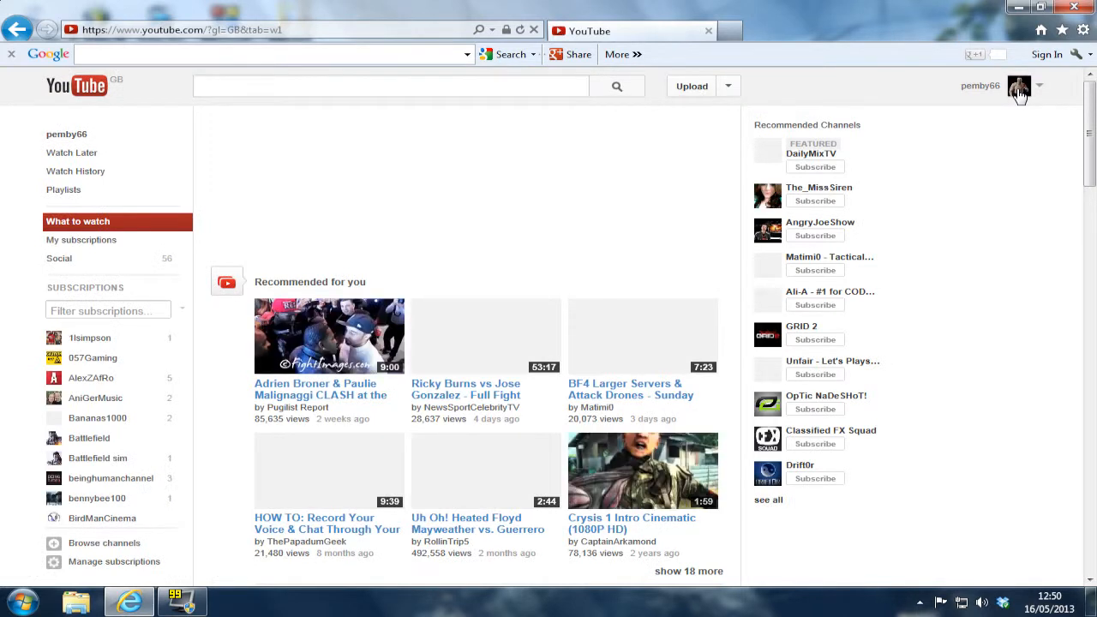
click(958, 138)
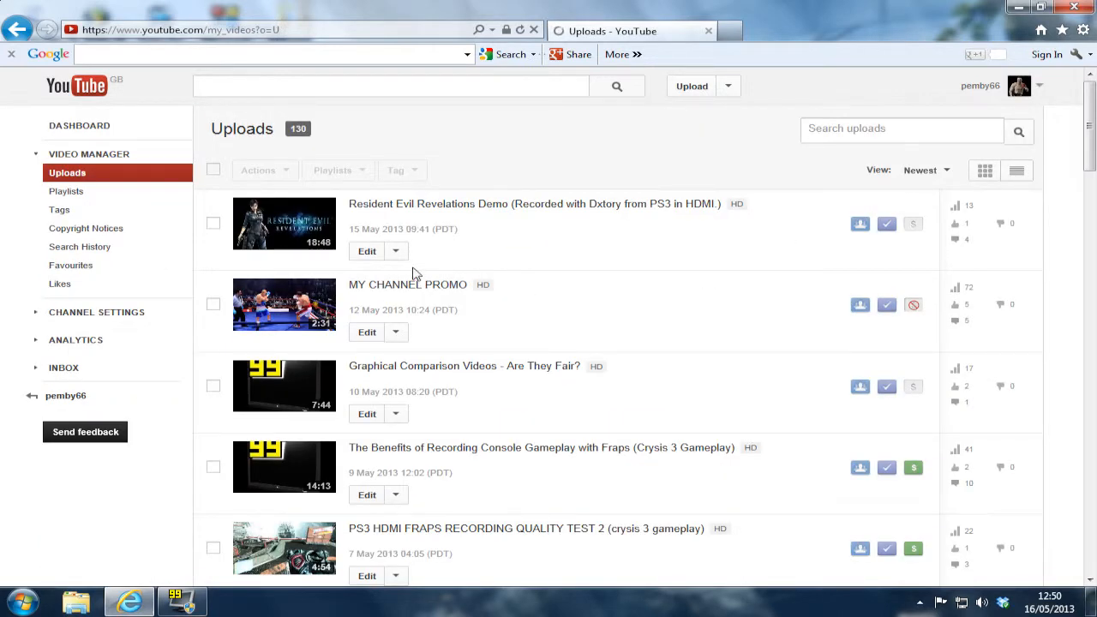
- Open the annotation editor for the Resident Evil Revelations Demo video and pause it on the end screen at about 18:21
click(368, 254)
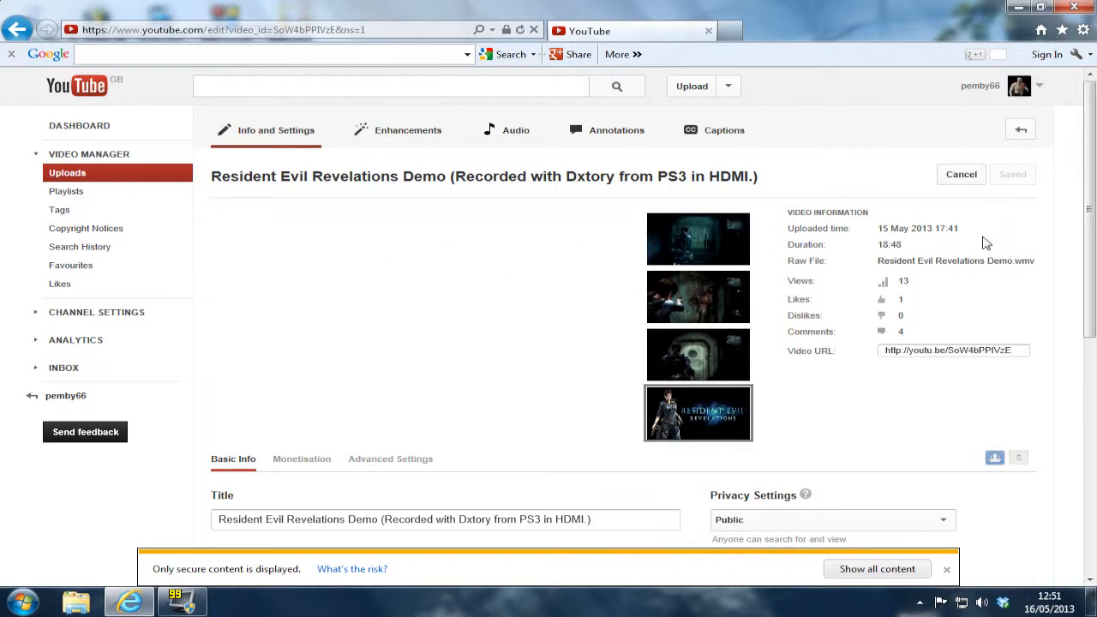
click(617, 135)
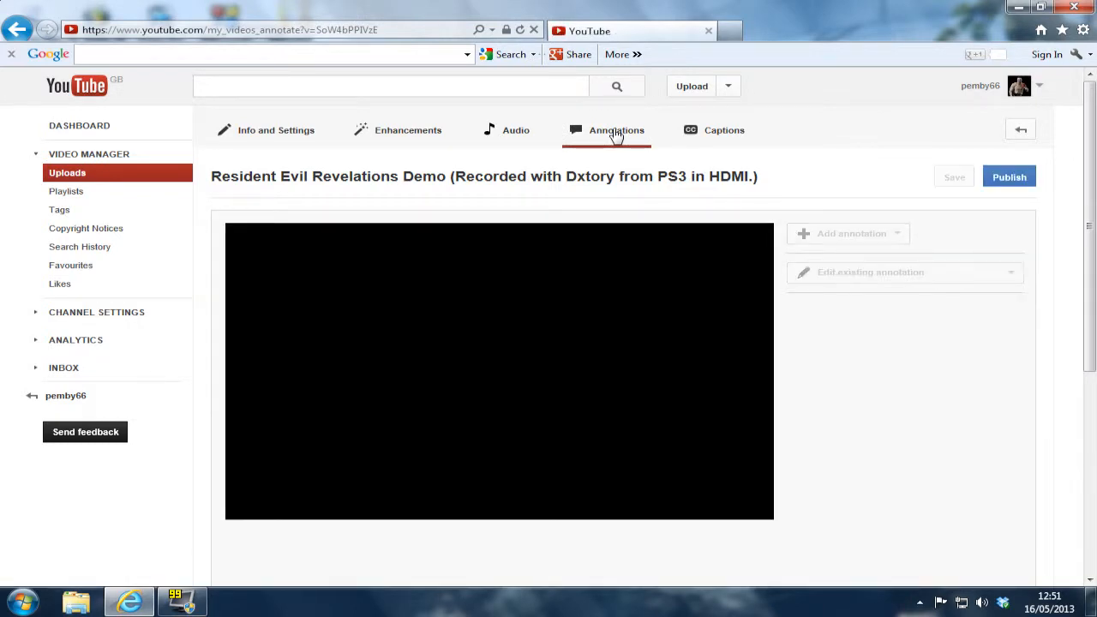
scroll(1048, 311, down, 3)
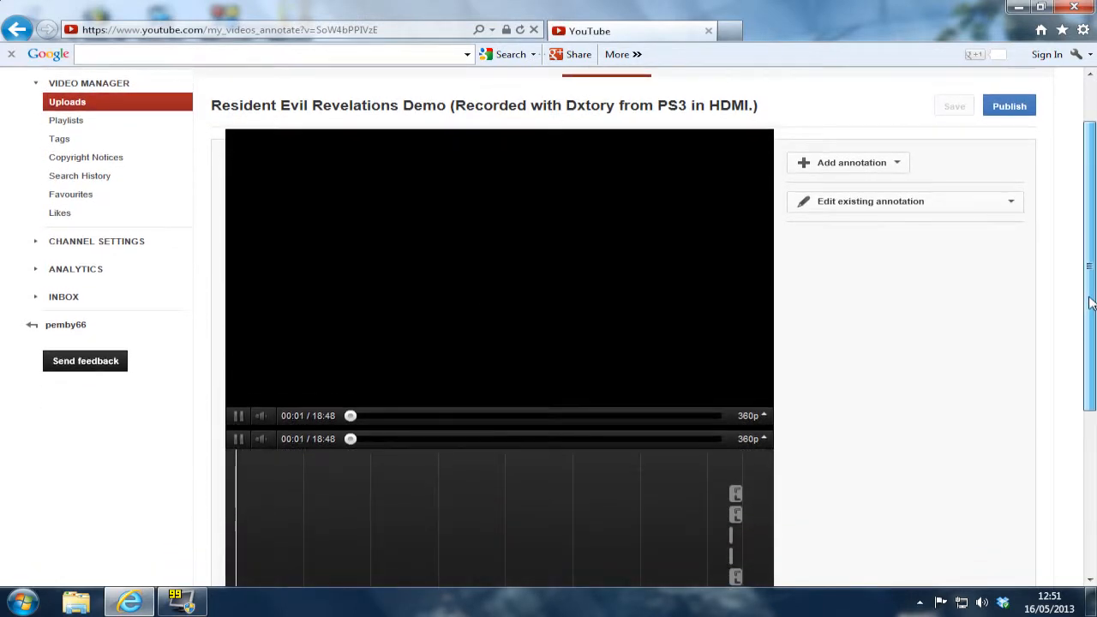
click(238, 384)
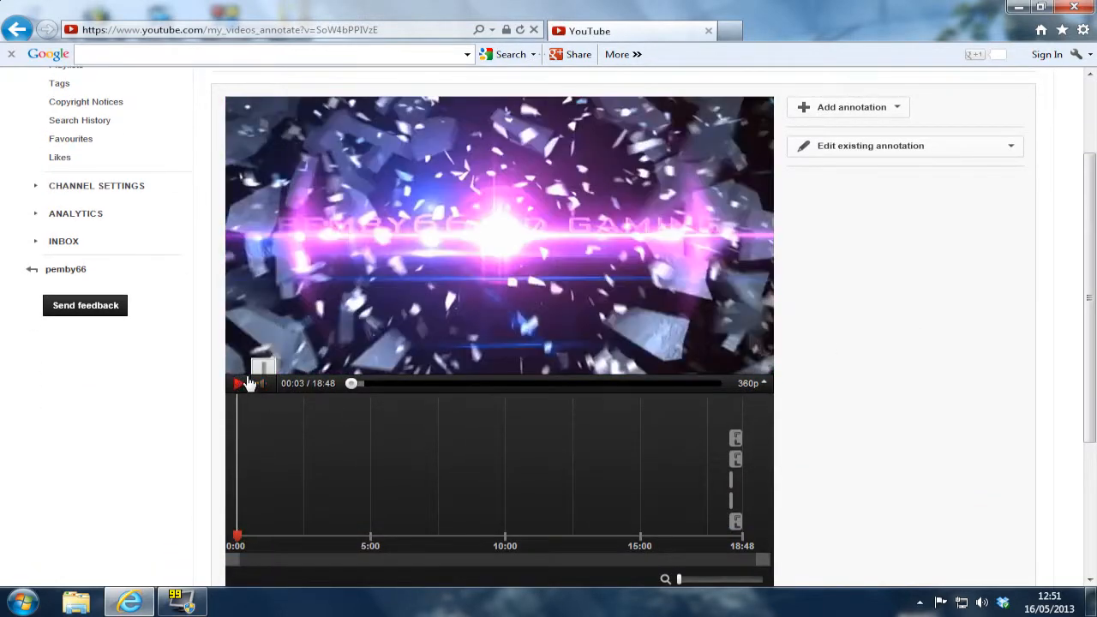
drag(351, 385, 708, 386)
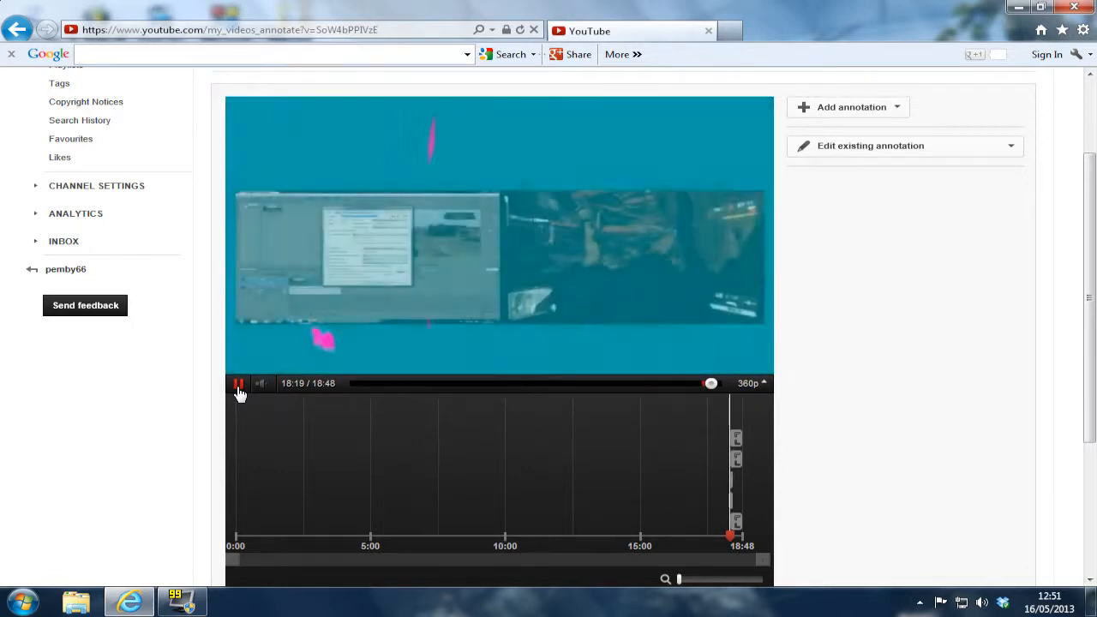
click(239, 387)
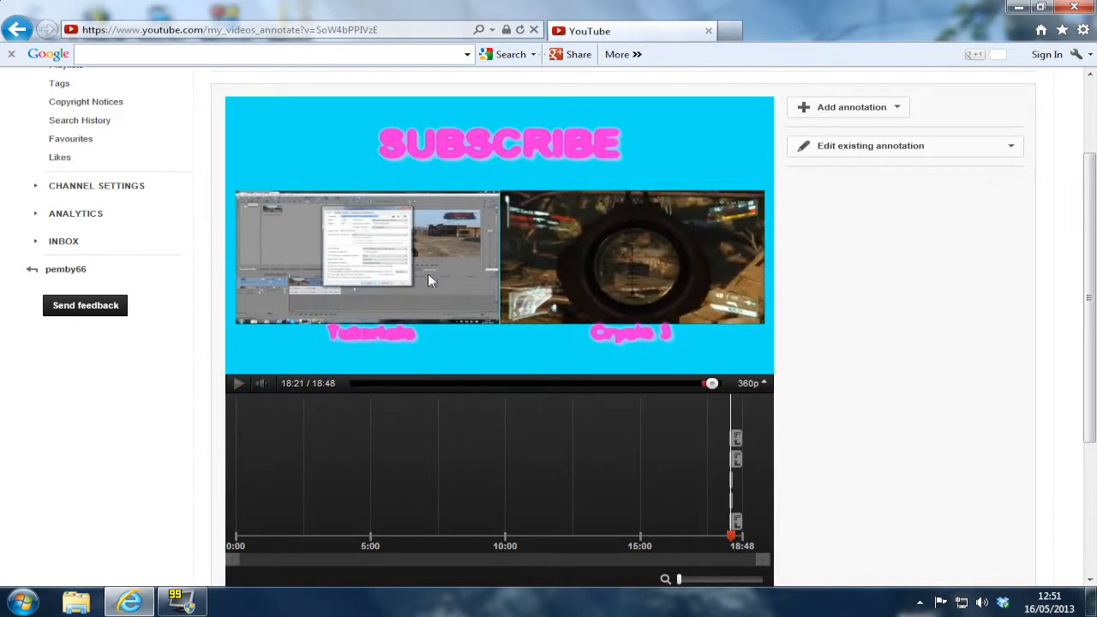
- Add a Spotlight annotation and fit it exactly over the Tutorials video frame on the end screen
click(875, 110)
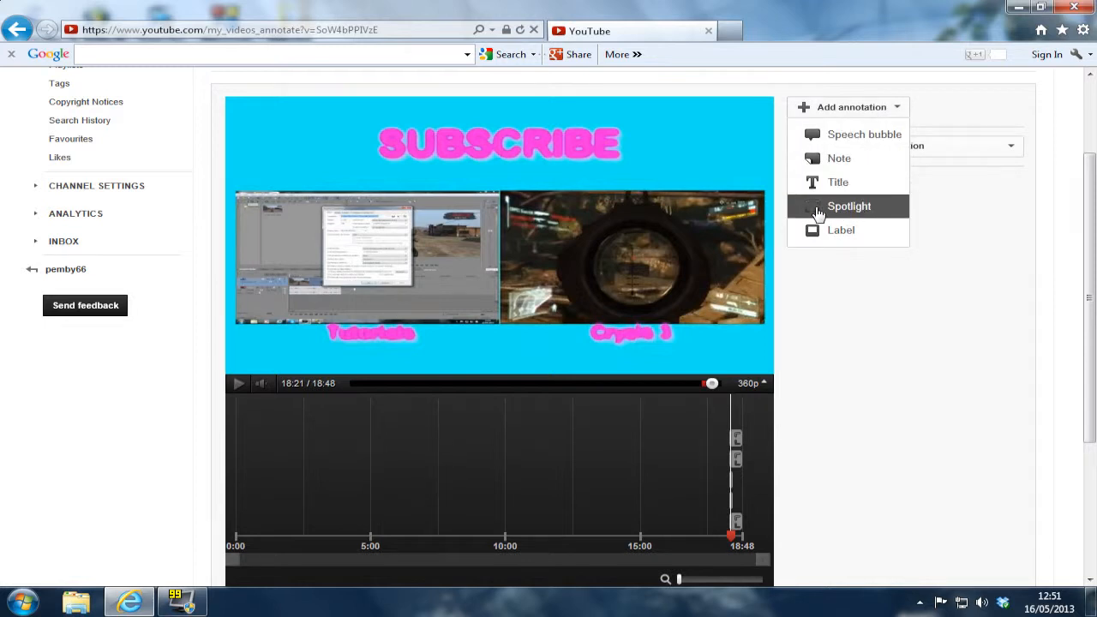
click(845, 206)
drag(476, 253, 279, 251)
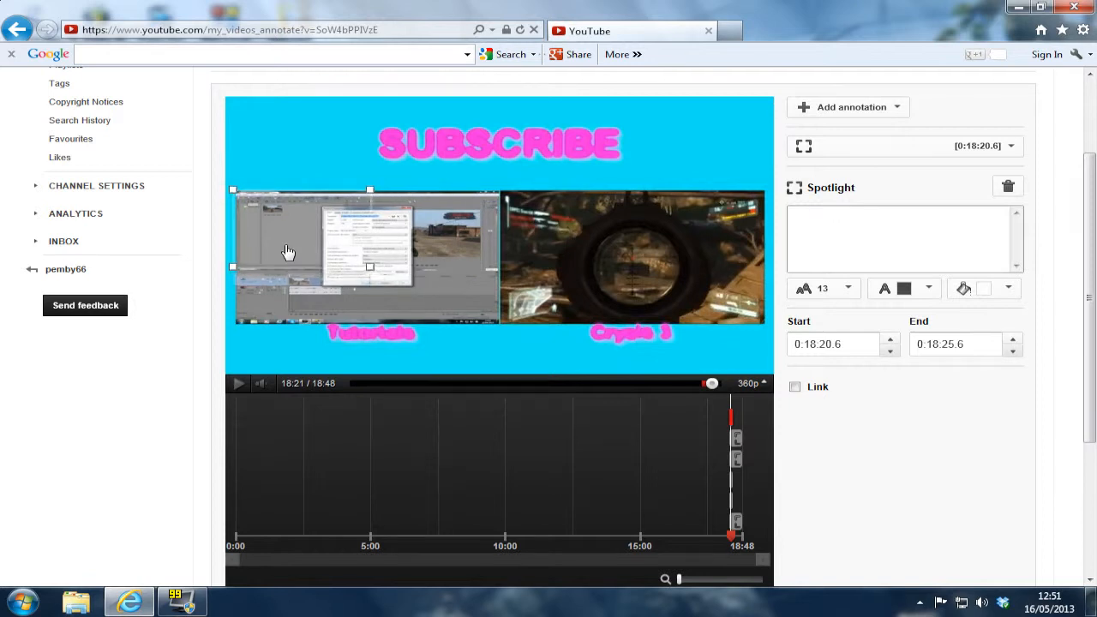
drag(370, 269, 500, 326)
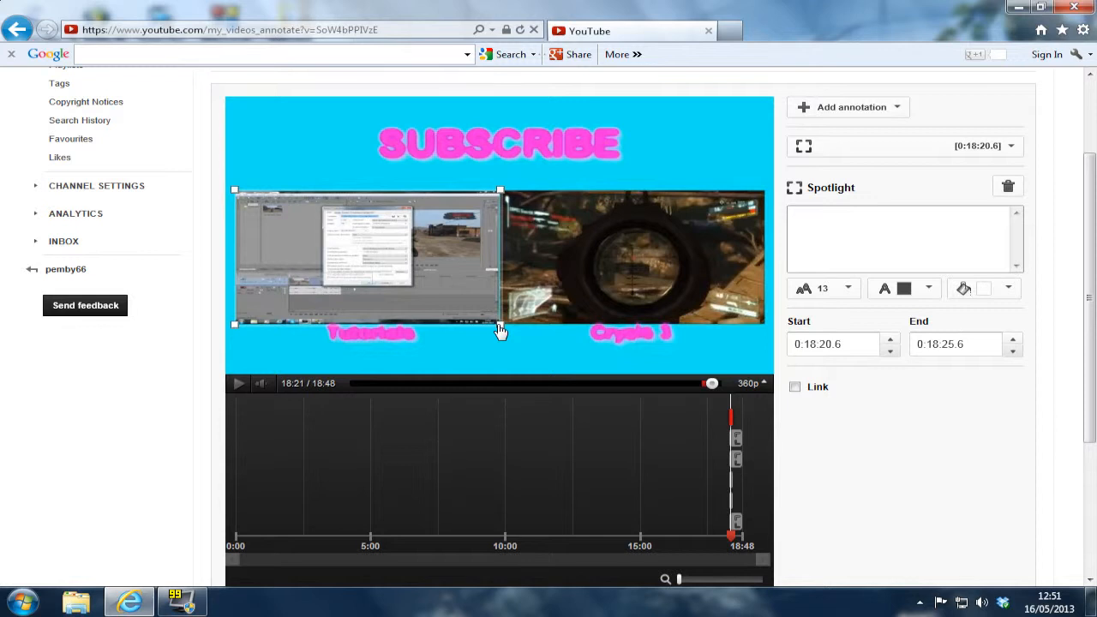